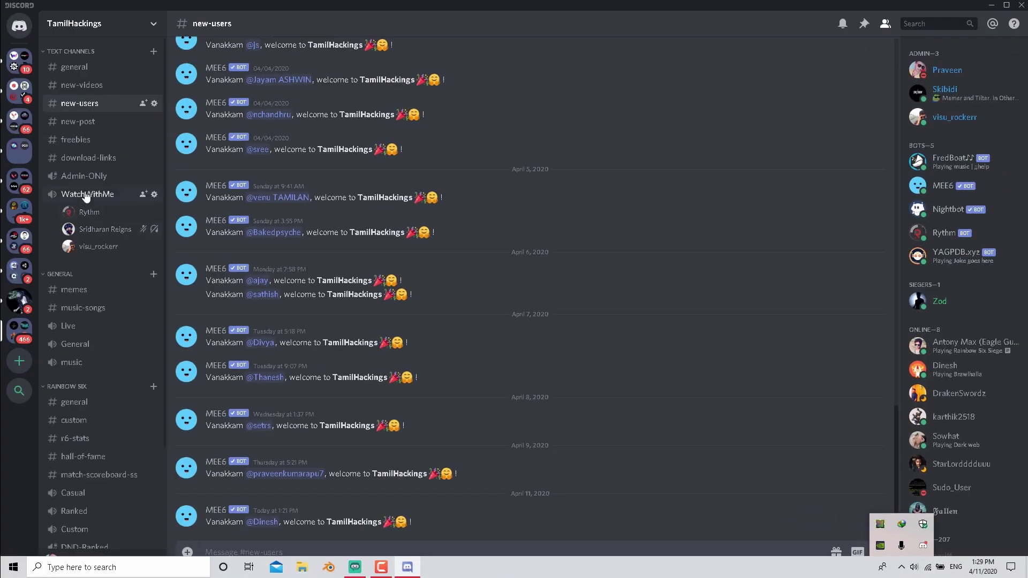
Join WatchWithMe, send the music bot a play request, and restore the Discord window
{"action": "left_click", "coordinate": [87, 193]}
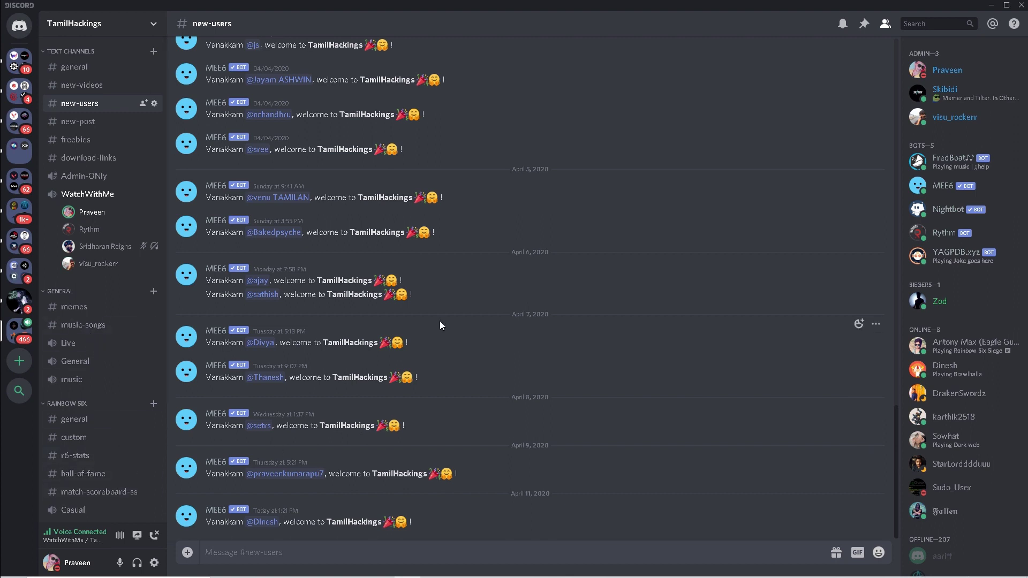
{"action": "scroll", "coordinate": [131, 400], "scroll_direction": "down", "scroll_amount": 3}
{"action": "scroll", "coordinate": [130, 400], "scroll_direction": "up", "scroll_amount": 3}
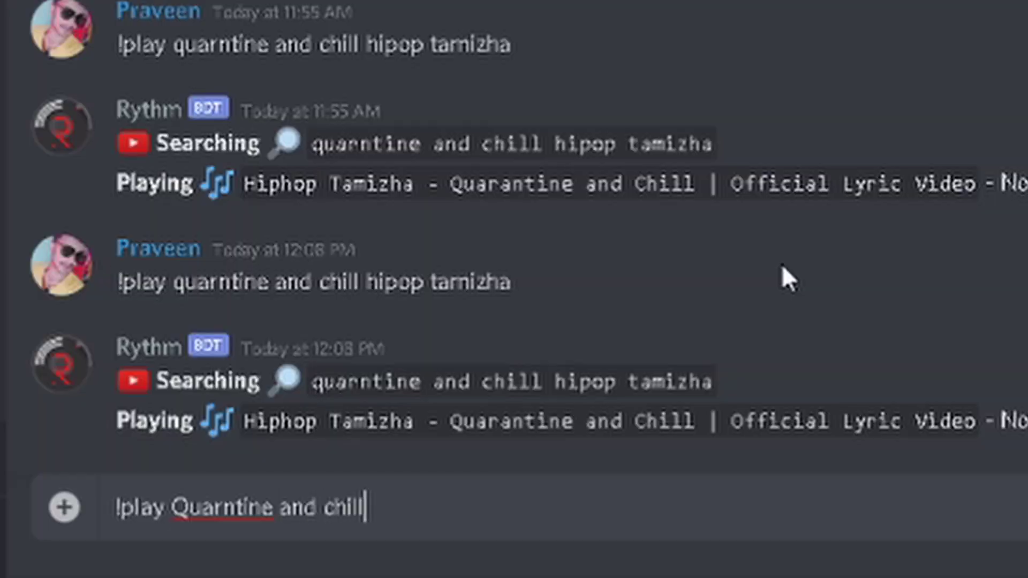
{"action": "type", "text": "hipoptamizha"}
{"action": "key", "text": "Return"}
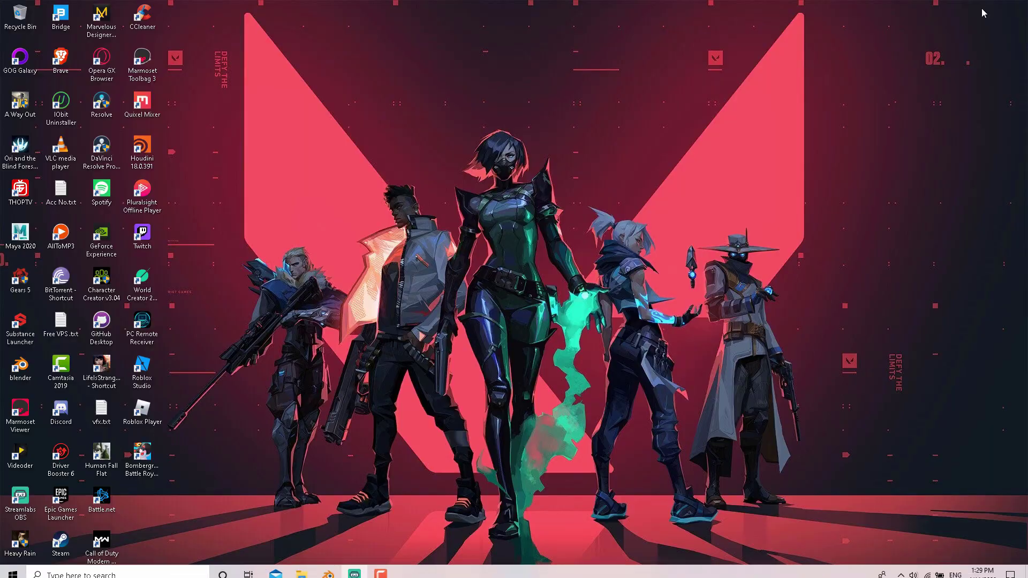
{"action": "left_click", "coordinate": [901, 568]}
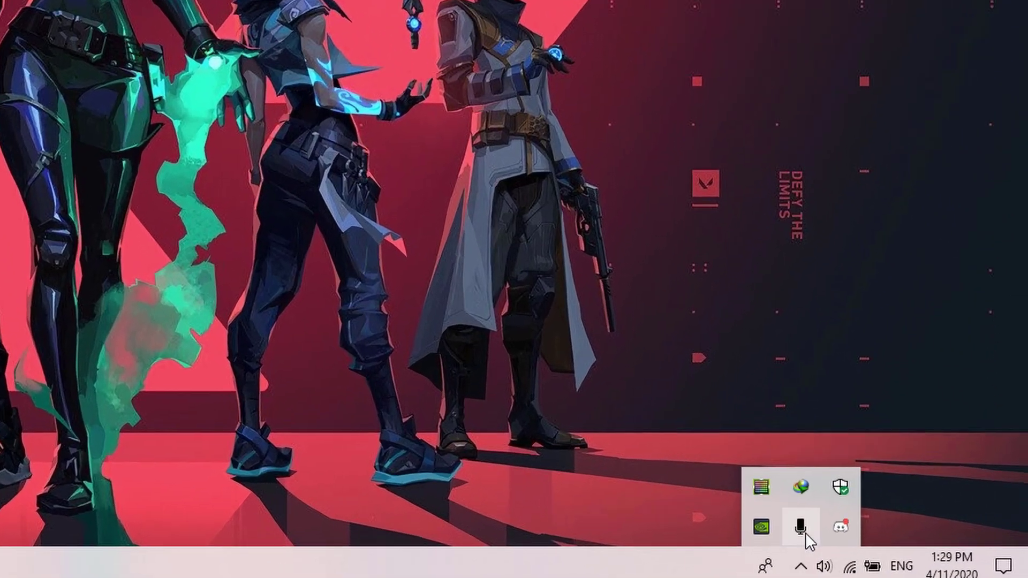
{"action": "left_click", "coordinate": [923, 545]}
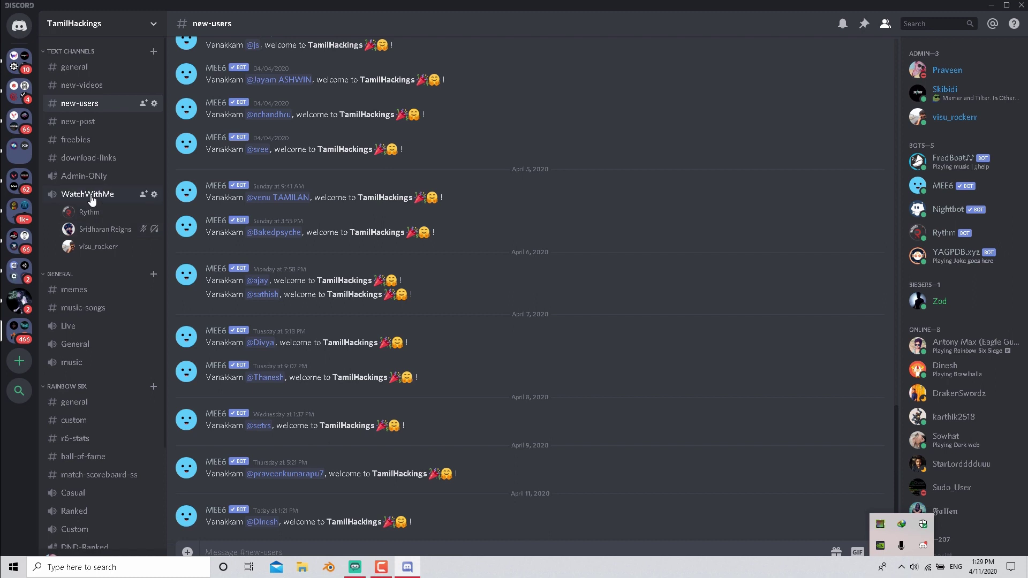
Rejoin WatchWithMe, then open and cancel the Add a Server dialog
{"action": "left_click", "coordinate": [87, 194]}
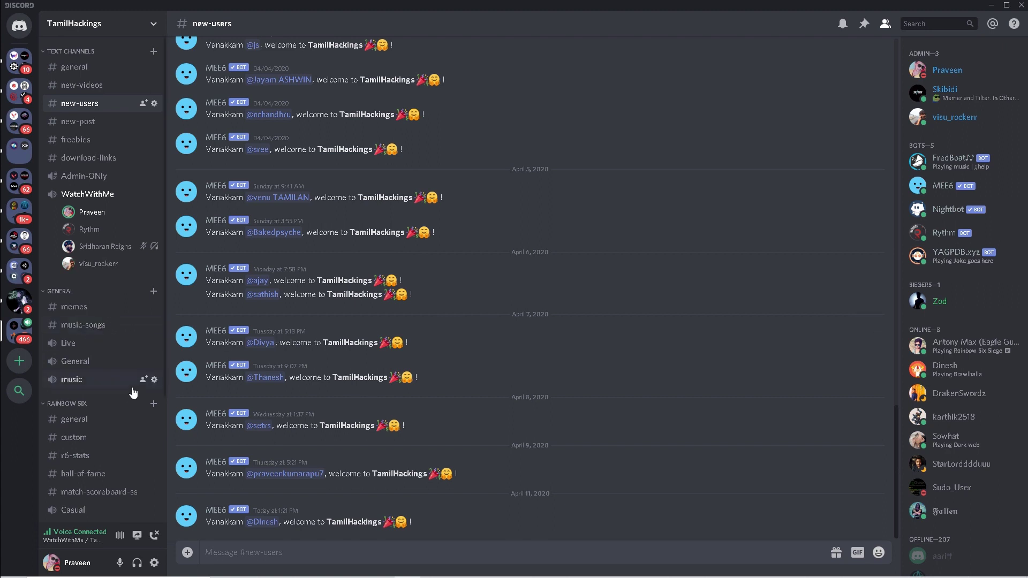
{"action": "scroll", "coordinate": [133, 404], "scroll_direction": "down", "scroll_amount": 2}
{"action": "scroll", "coordinate": [133, 404], "scroll_direction": "up", "scroll_amount": 2}
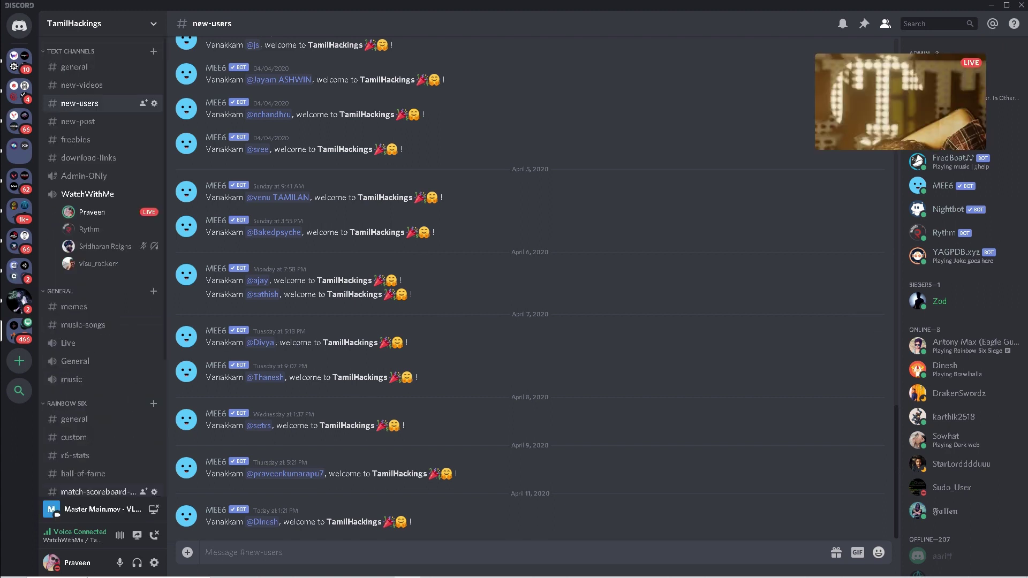
{"action": "left_click", "coordinate": [18, 362]}
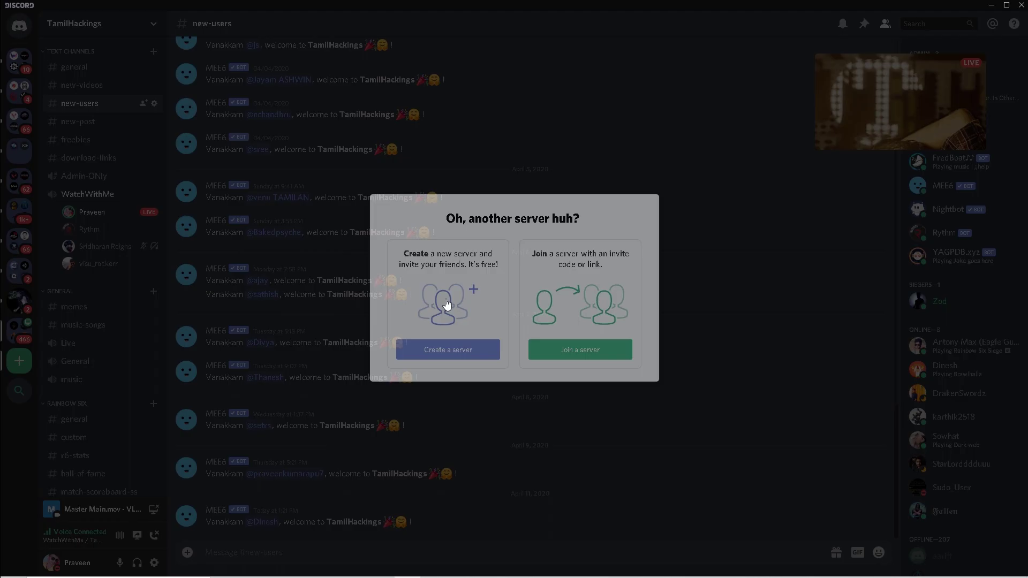
{"action": "left_click", "coordinate": [729, 333]}
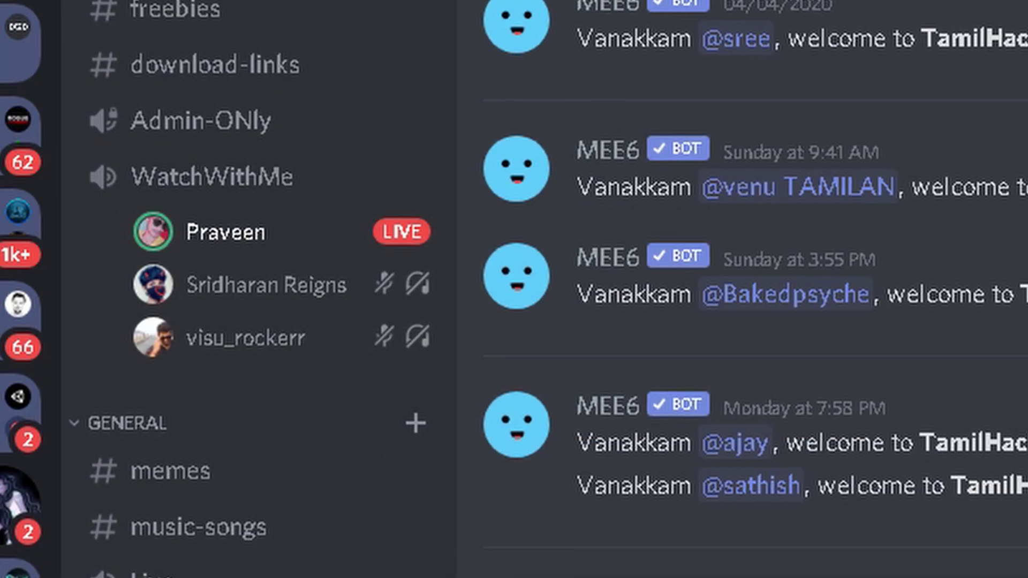
Connect to WatchWithMe and bring up the Go Live source picker
{"action": "left_click", "coordinate": [185, 177]}
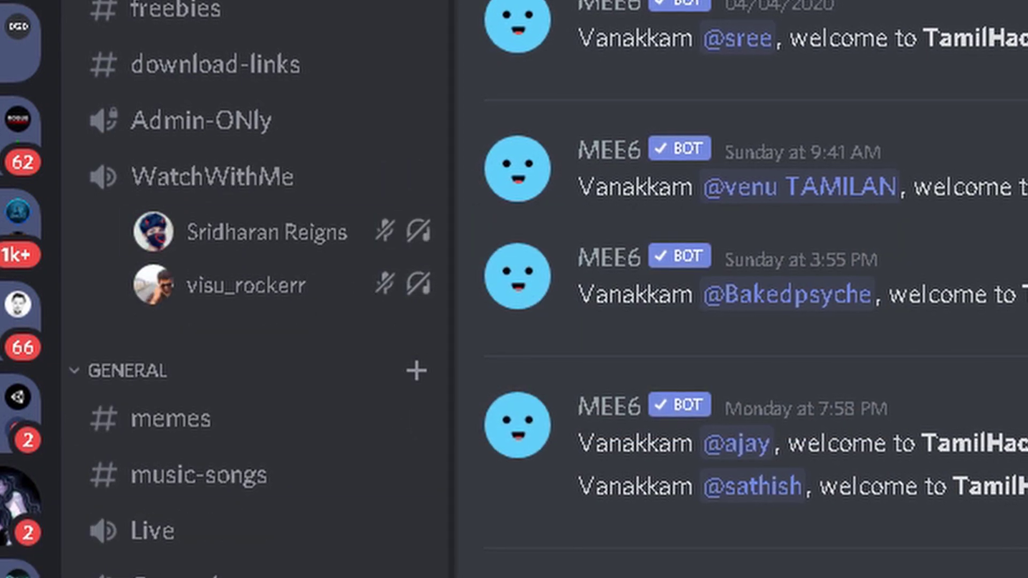
{"action": "left_click", "coordinate": [186, 177]}
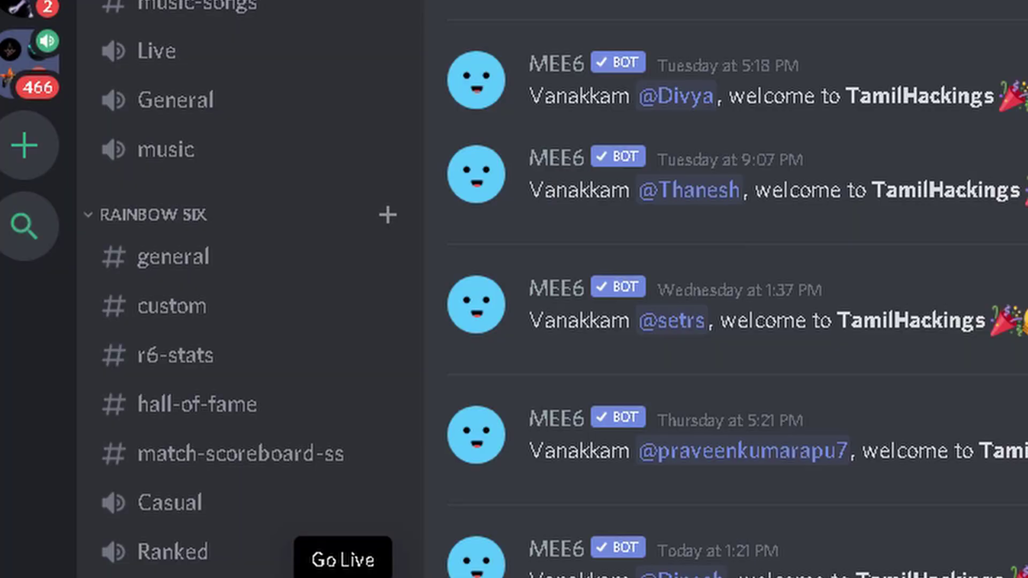
{"action": "left_click", "coordinate": [133, 540]}
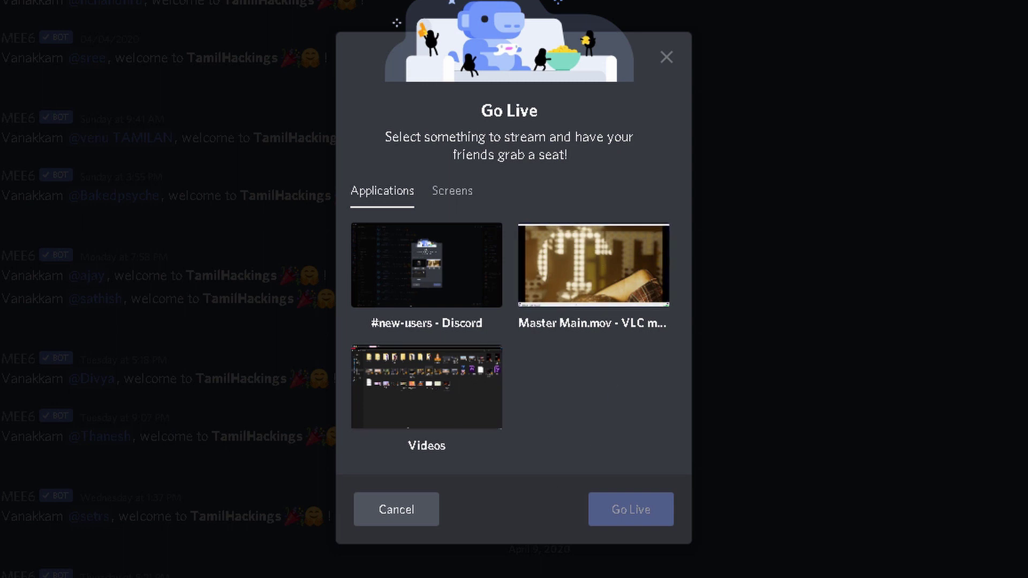
Browse the Screens tab, glance at the Videos folder, and select the VLC movie
{"action": "left_click", "coordinate": [466, 201]}
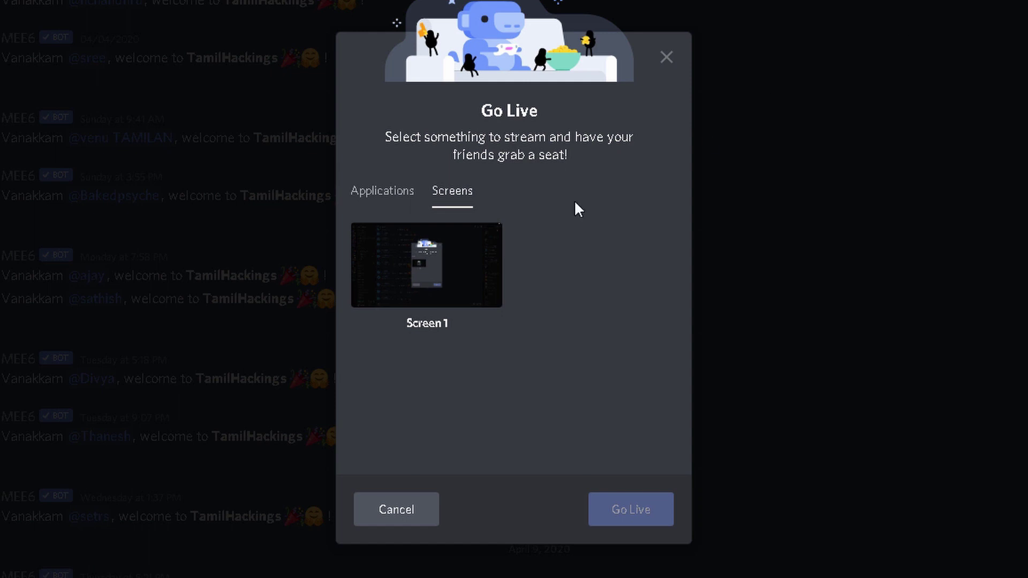
{"action": "left_click", "coordinate": [370, 195]}
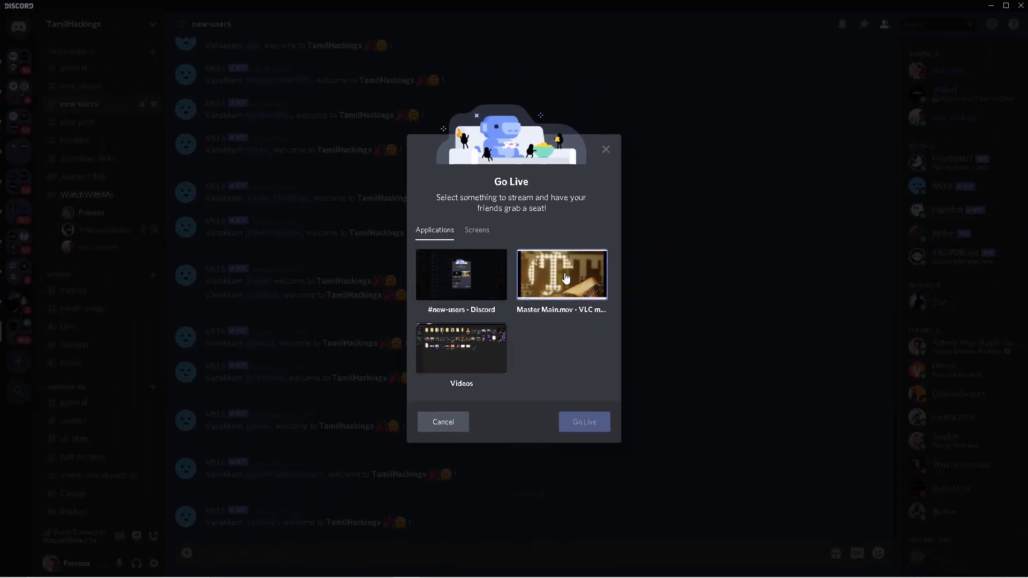
{"action": "mouse_move", "coordinate": [327, 572]}
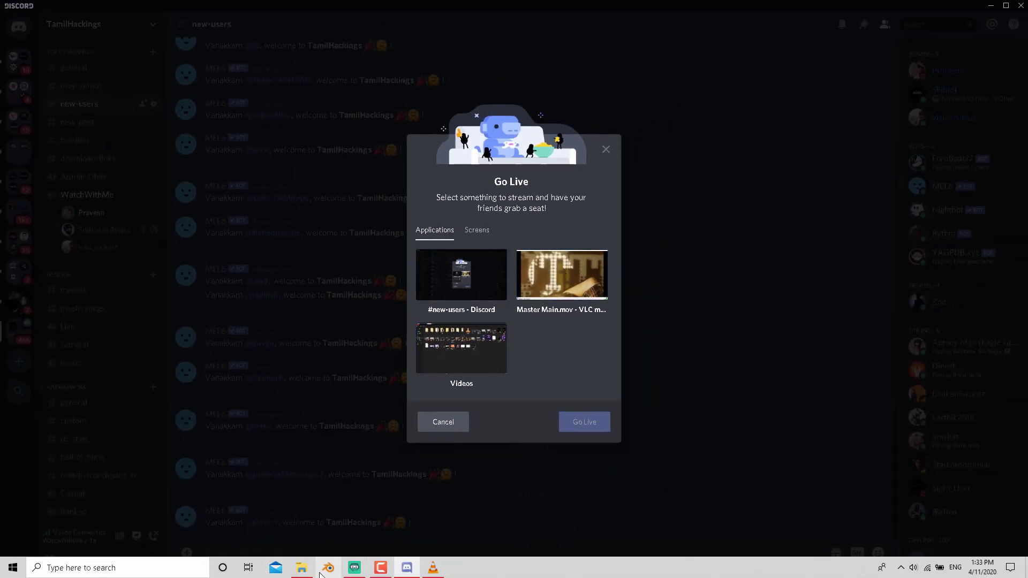
{"action": "left_click", "coordinate": [301, 569]}
{"action": "key", "text": "alt+Tab"}
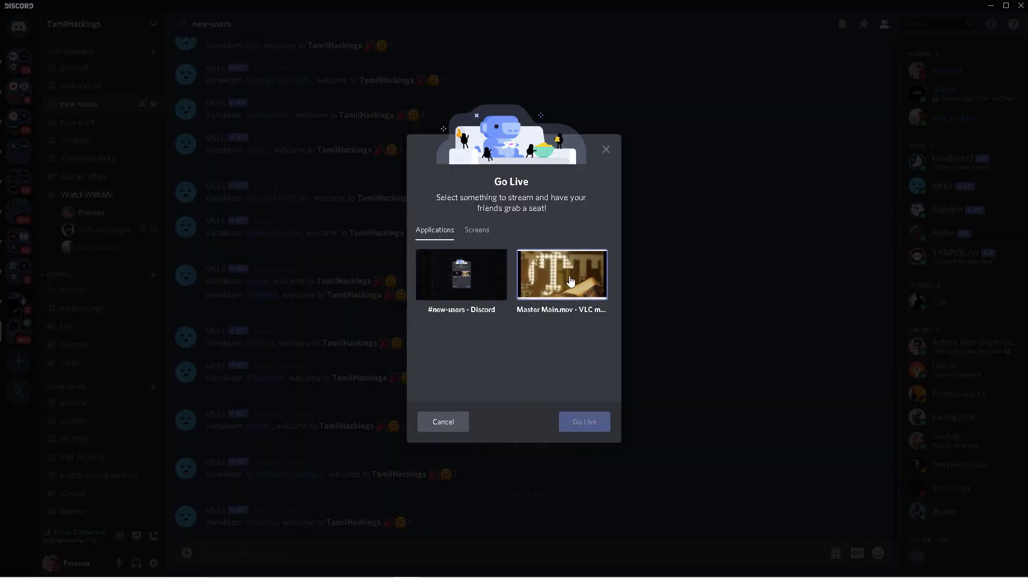
{"action": "left_click", "coordinate": [563, 281]}
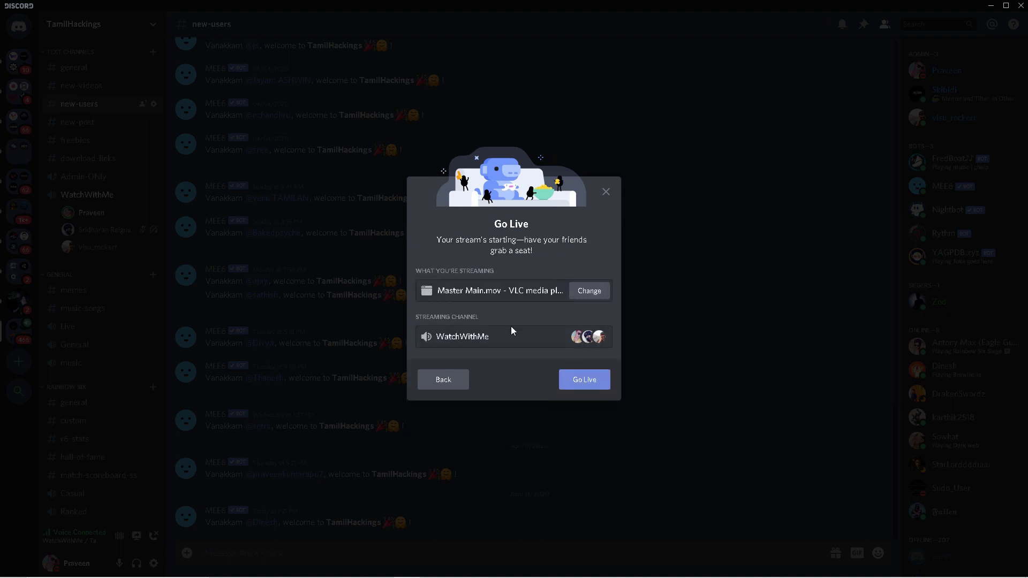
Reselect the VLC movie as the stream source and advance to confirmation
{"action": "left_click", "coordinate": [444, 380]}
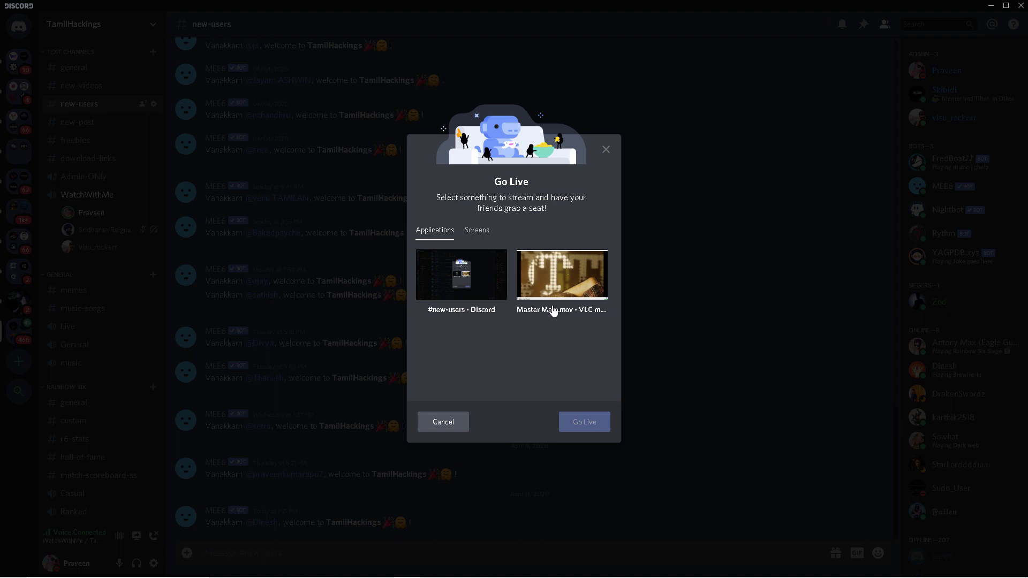
{"action": "left_click", "coordinate": [576, 282]}
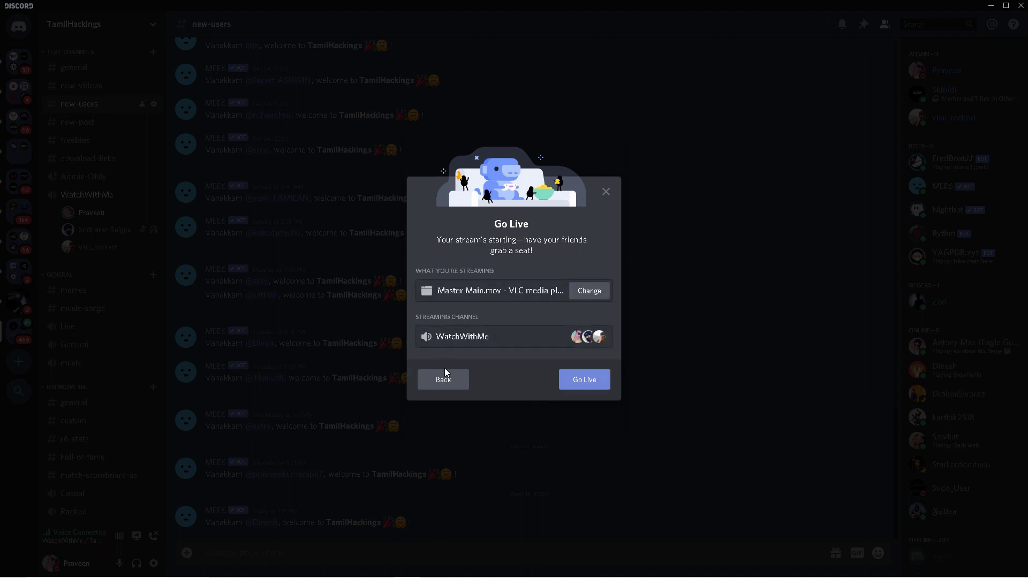
{"action": "left_click", "coordinate": [445, 379]}
{"action": "left_click", "coordinate": [554, 288]}
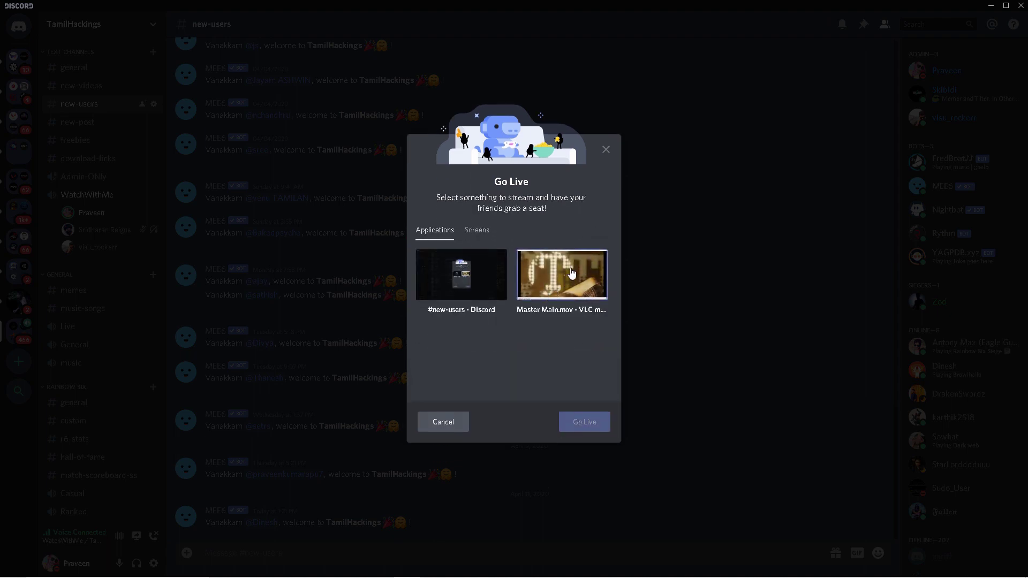
{"action": "left_click", "coordinate": [584, 422]}
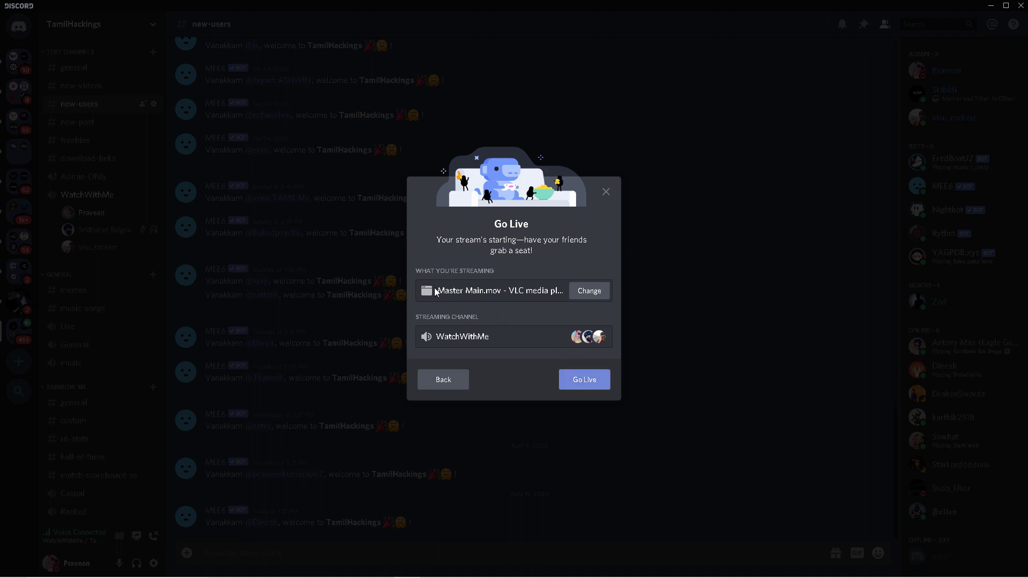
Return to the picker, try Screen 1, then choose the VLC movie window again
{"action": "left_click", "coordinate": [450, 380]}
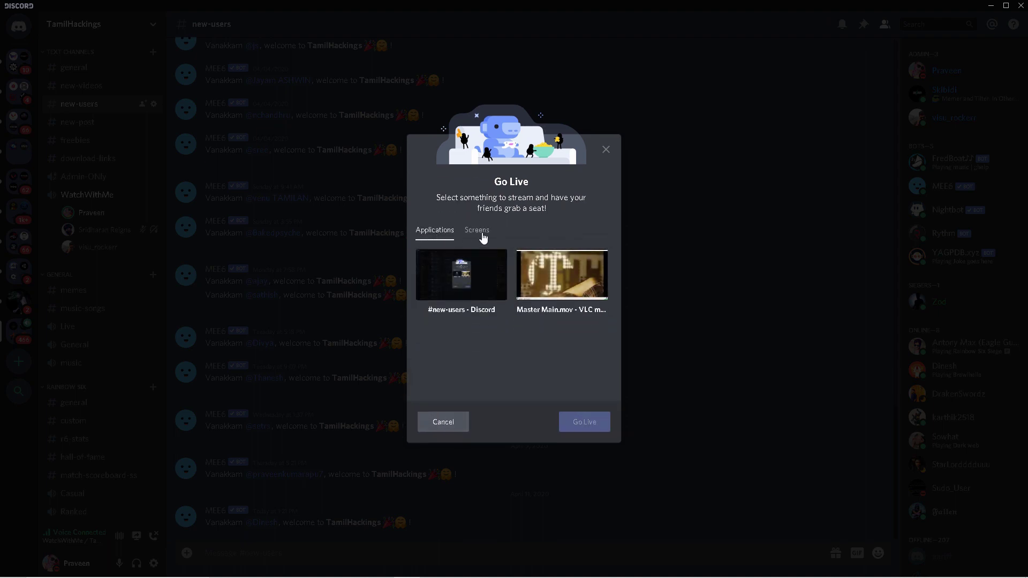
{"action": "left_click", "coordinate": [482, 233]}
{"action": "left_click", "coordinate": [448, 281]}
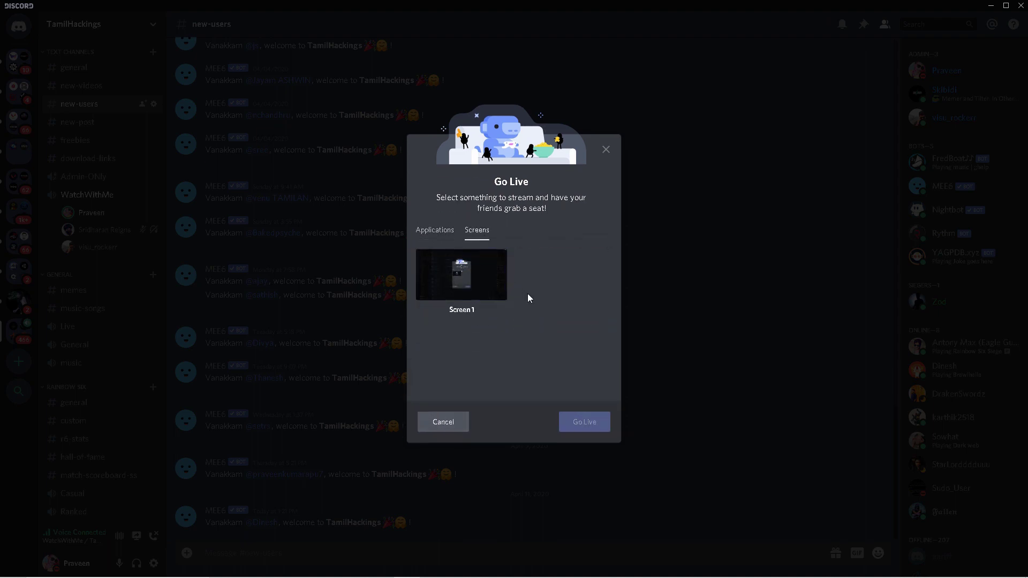
{"action": "left_click", "coordinate": [435, 230]}
{"action": "left_click", "coordinate": [563, 278]}
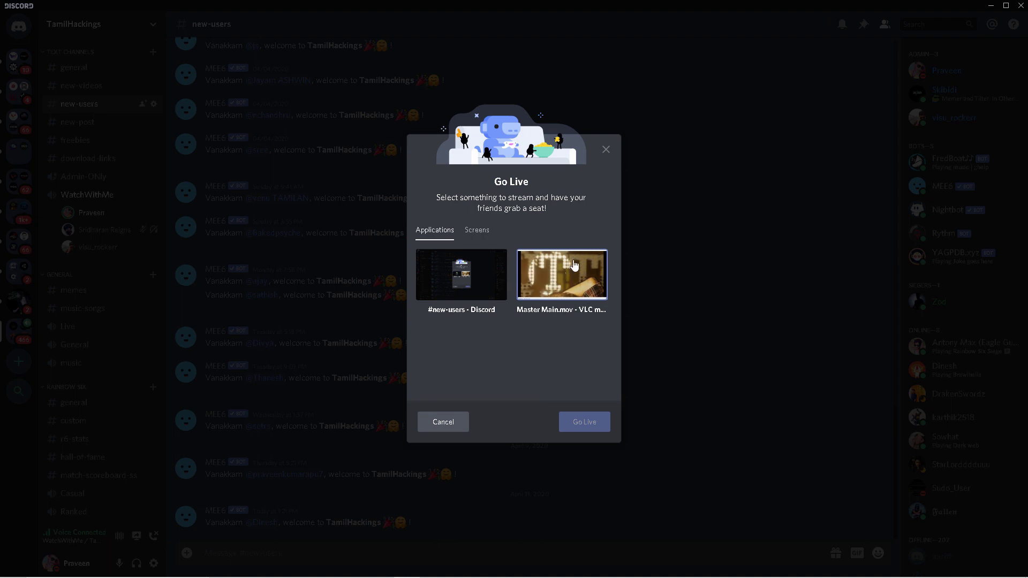
Go Live with the VLC movie in WatchWithMe, then open visu_rockerr's live stream
{"action": "double_click", "coordinate": [562, 273]}
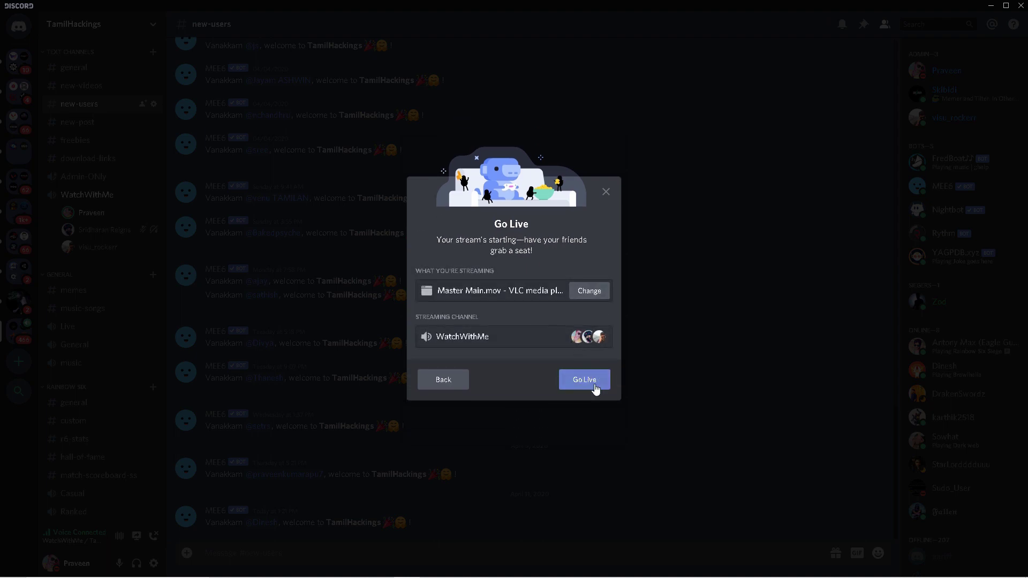
{"action": "left_click", "coordinate": [595, 384]}
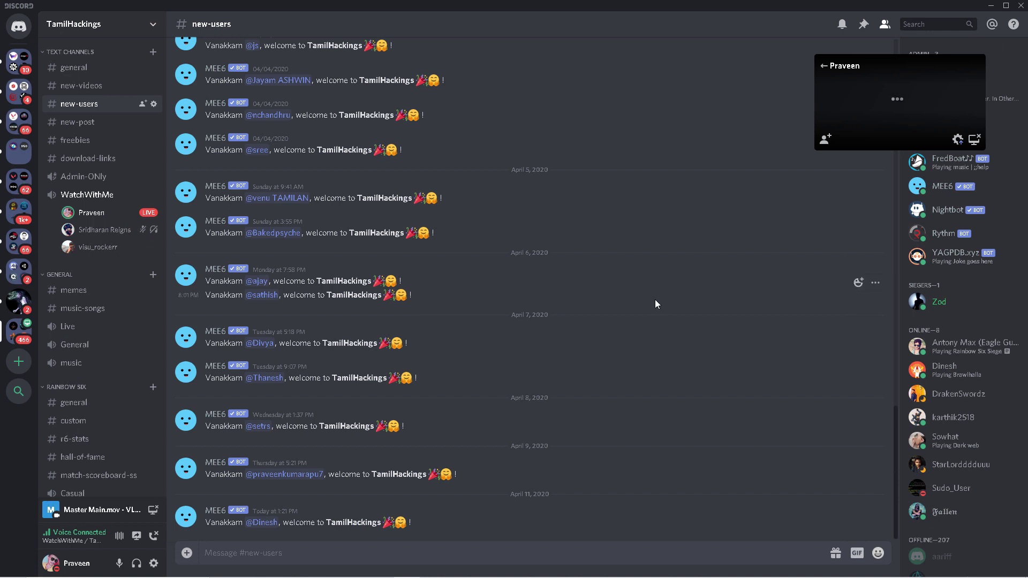
{"action": "left_click_drag", "start_coordinate": [924, 110], "coordinate": [793, 112]}
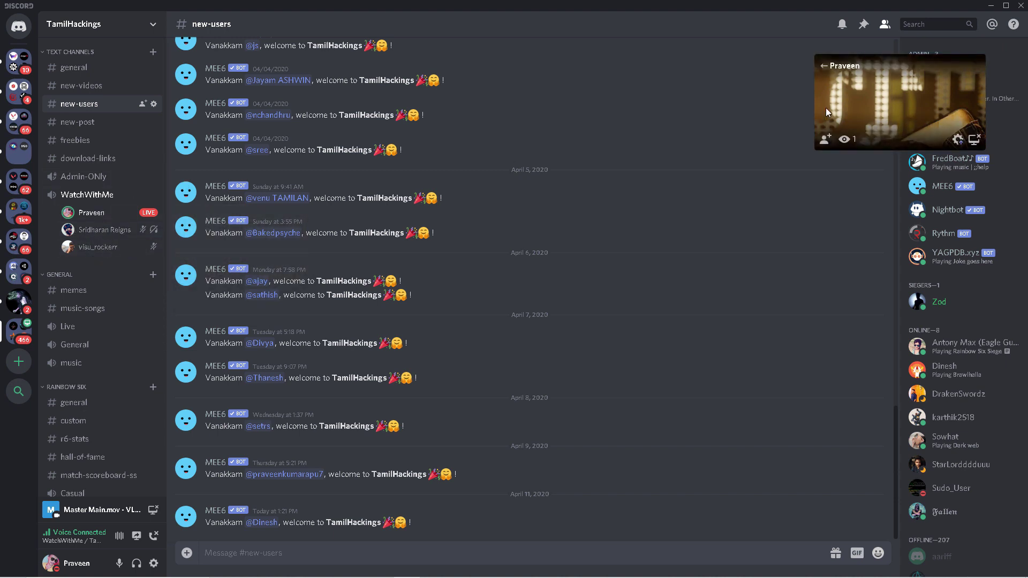
{"action": "left_click_drag", "start_coordinate": [894, 94], "coordinate": [638, 115]}
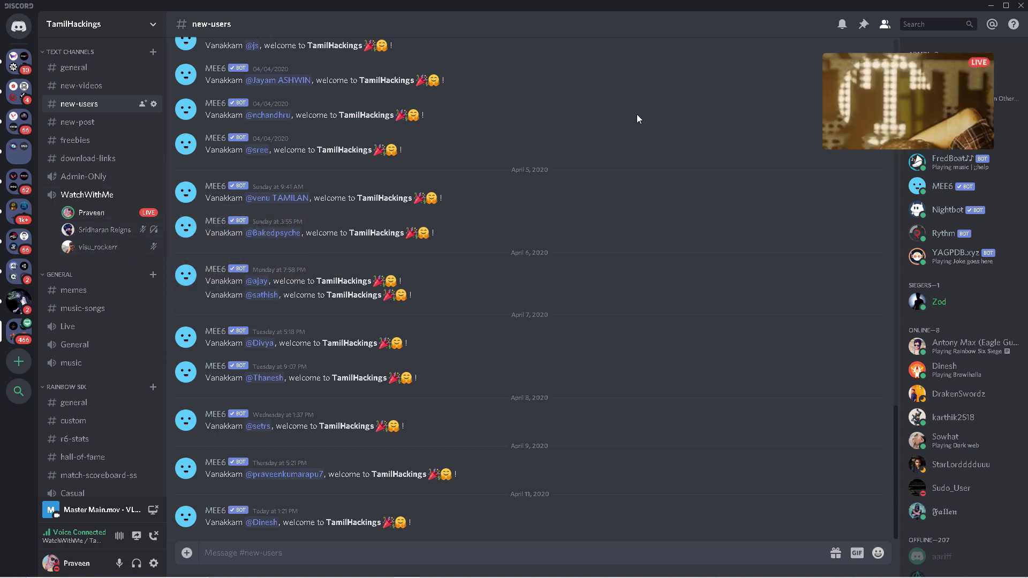
{"action": "double_click", "coordinate": [80, 248]}
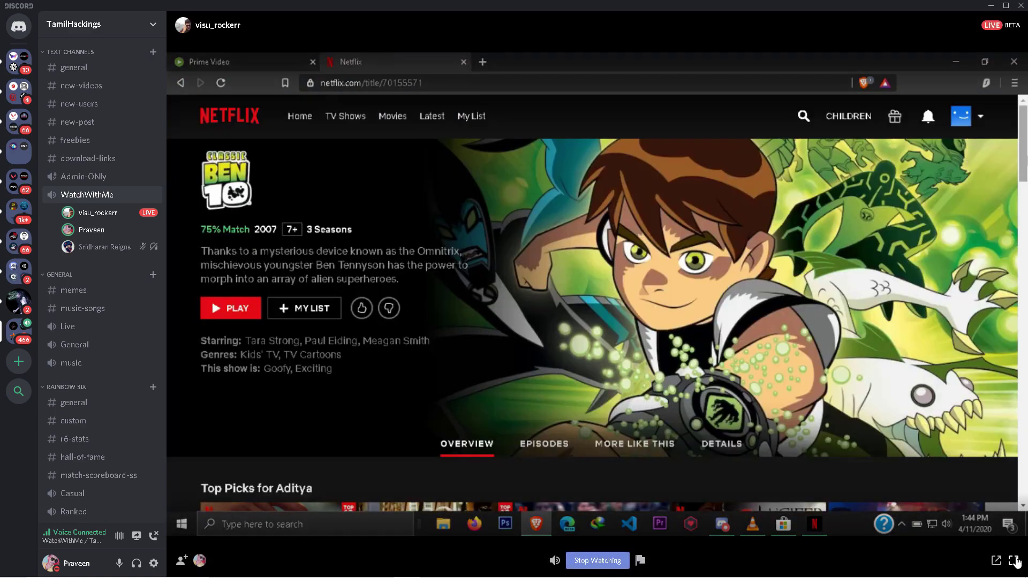
{"action": "left_click", "coordinate": [1015, 560]}
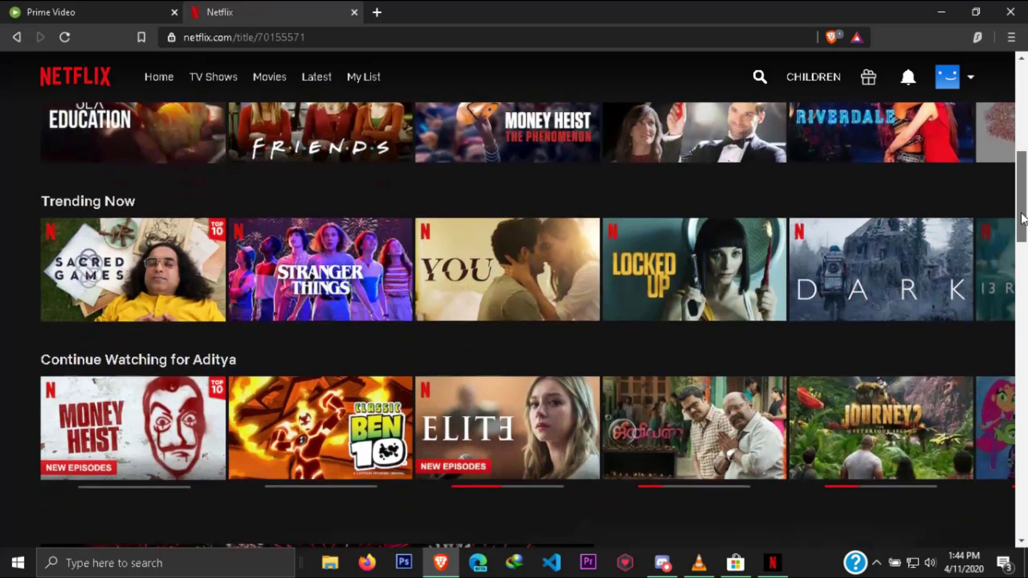
{"action": "mouse_move", "coordinate": [1022, 216]}
{"action": "left_mouse_down"}
{"action": "mouse_move", "coordinate": [1017, 288]}
{"action": "mouse_move", "coordinate": [1017, 143]}
{"action": "left_mouse_up"}
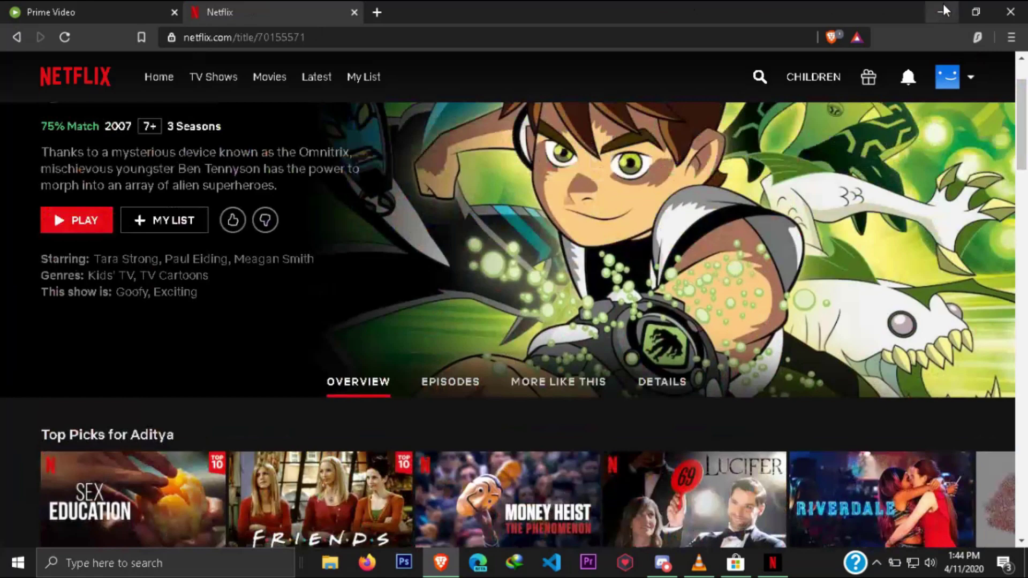
{"action": "left_click", "coordinate": [944, 9]}
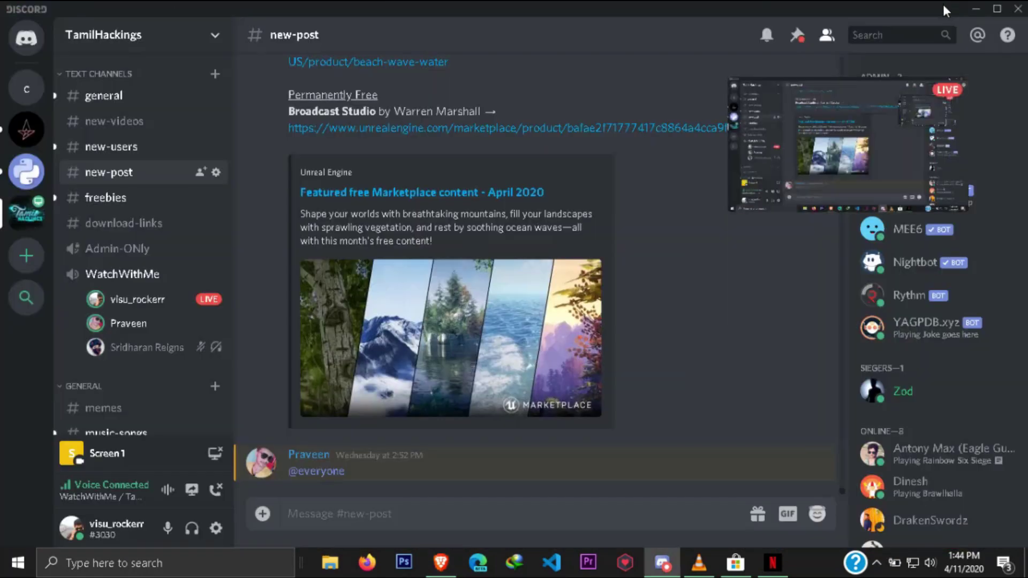
{"action": "left_click", "coordinate": [979, 11]}
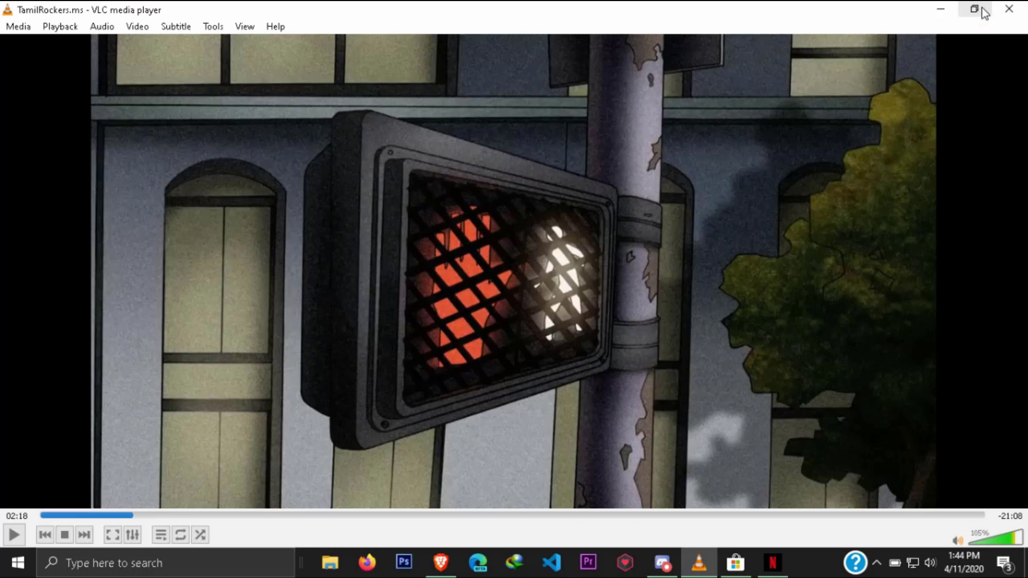
{"action": "left_click", "coordinate": [941, 11]}
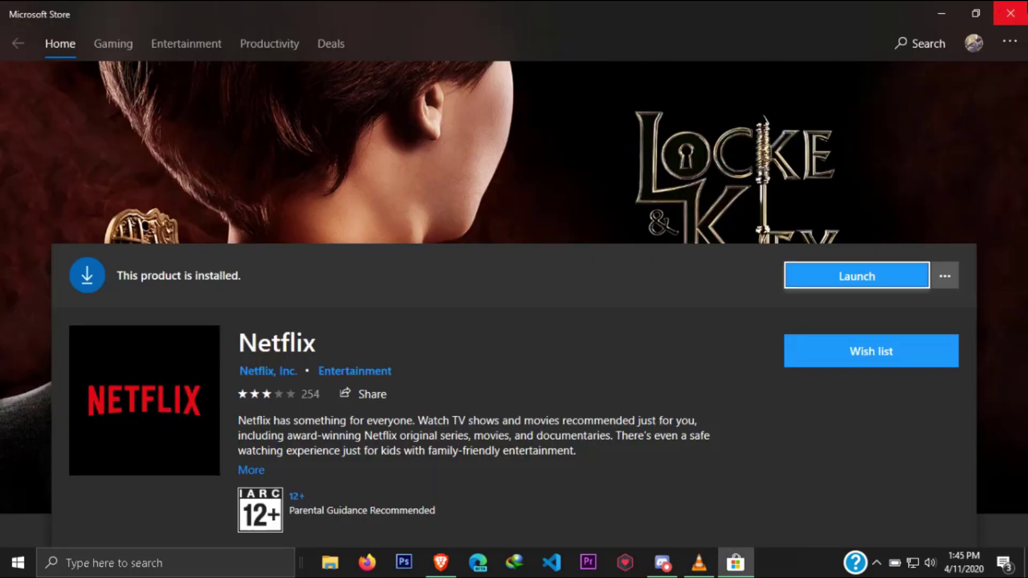
{"action": "left_click", "coordinate": [939, 14]}
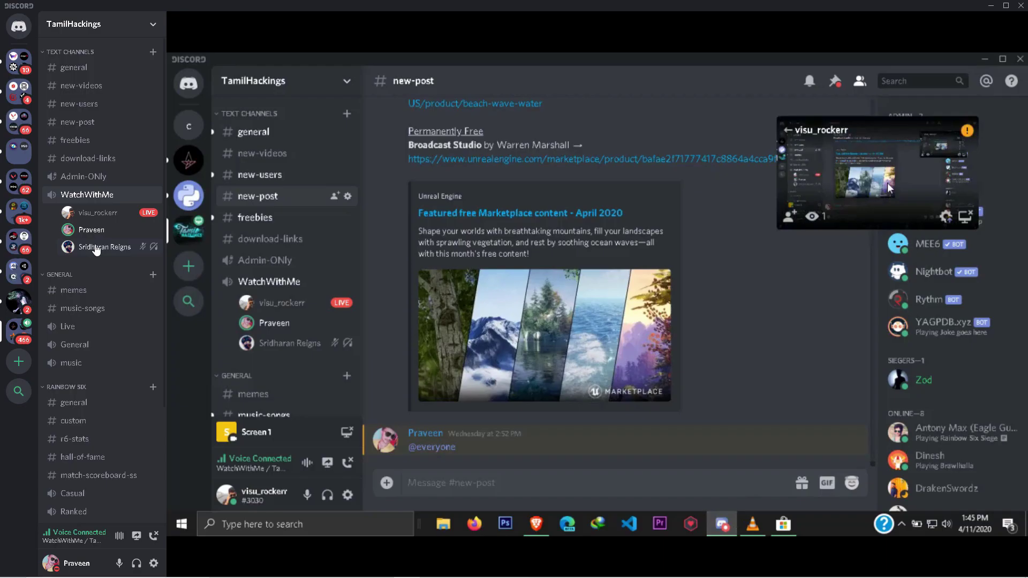
{"action": "mouse_move", "coordinate": [95, 212]}
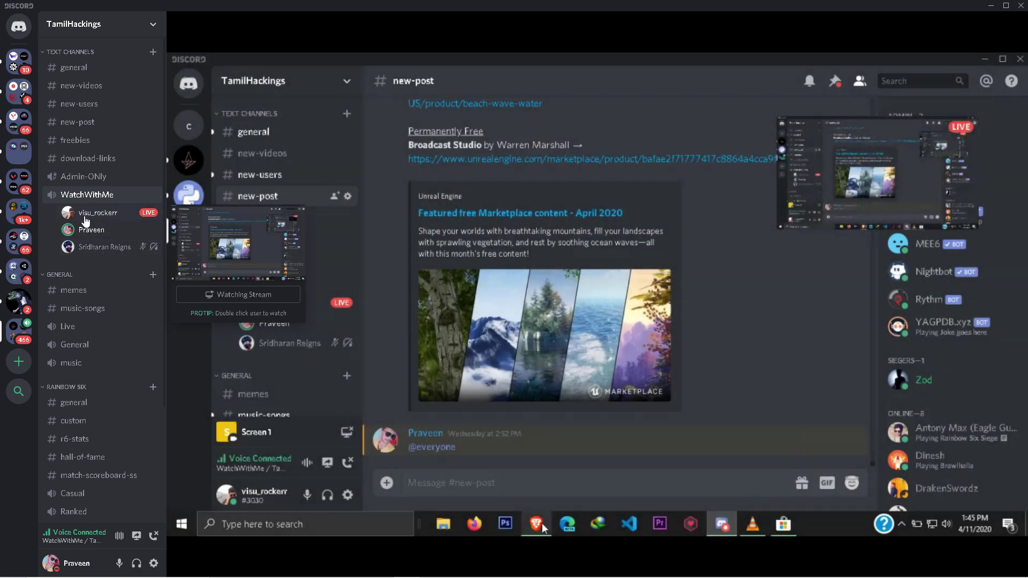
{"action": "left_click", "coordinate": [534, 526]}
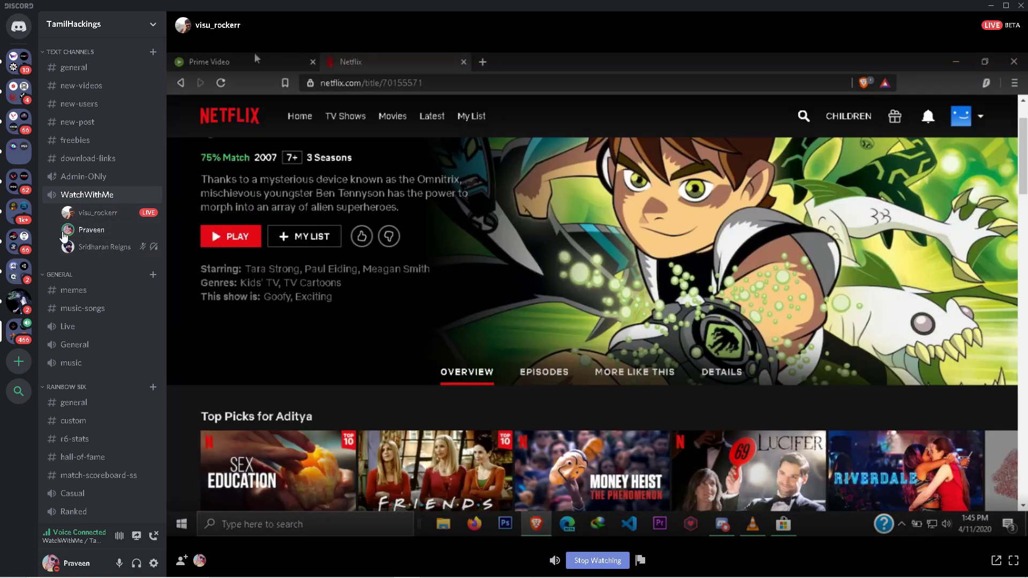
{"action": "left_click", "coordinate": [255, 57]}
{"action": "scroll", "coordinate": [214, 470], "scroll_direction": "down", "scroll_amount": 1}
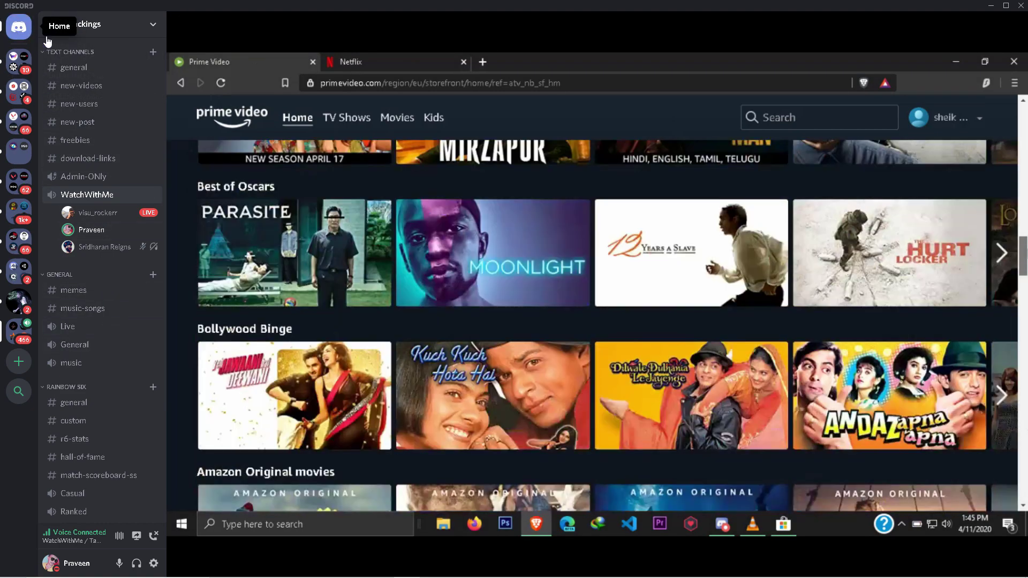
{"action": "left_click", "coordinate": [17, 27]}
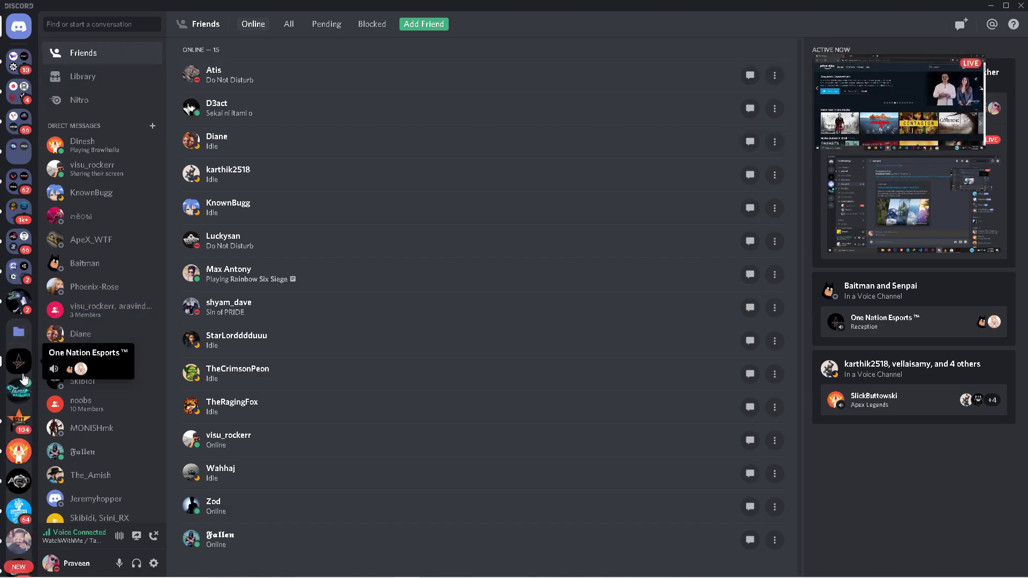
Switch to the TamilHackings server to view visu_rockerr's Prime Video stream
{"action": "left_click", "coordinate": [19, 389]}
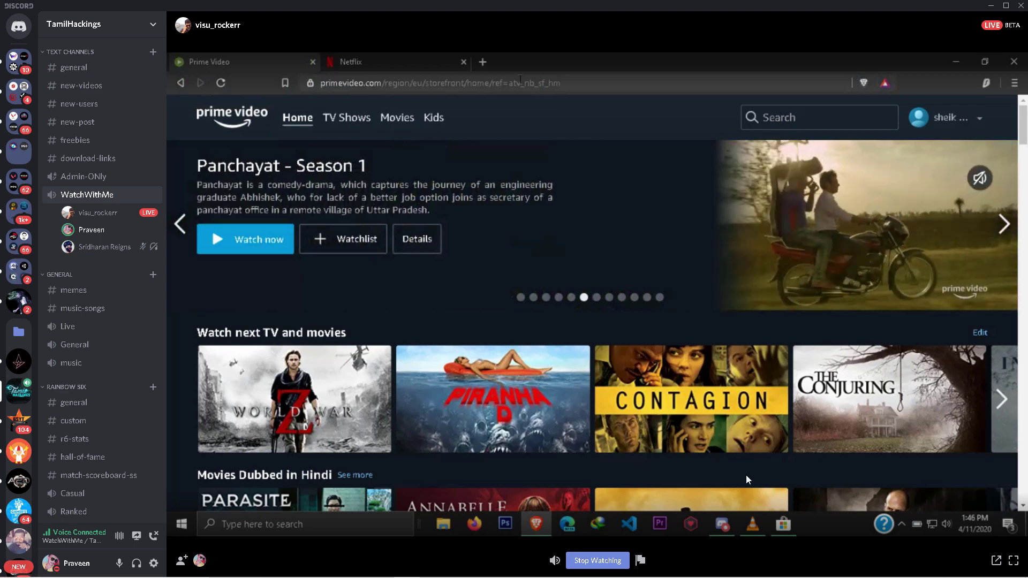
{"action": "mouse_move", "coordinate": [97, 213]}
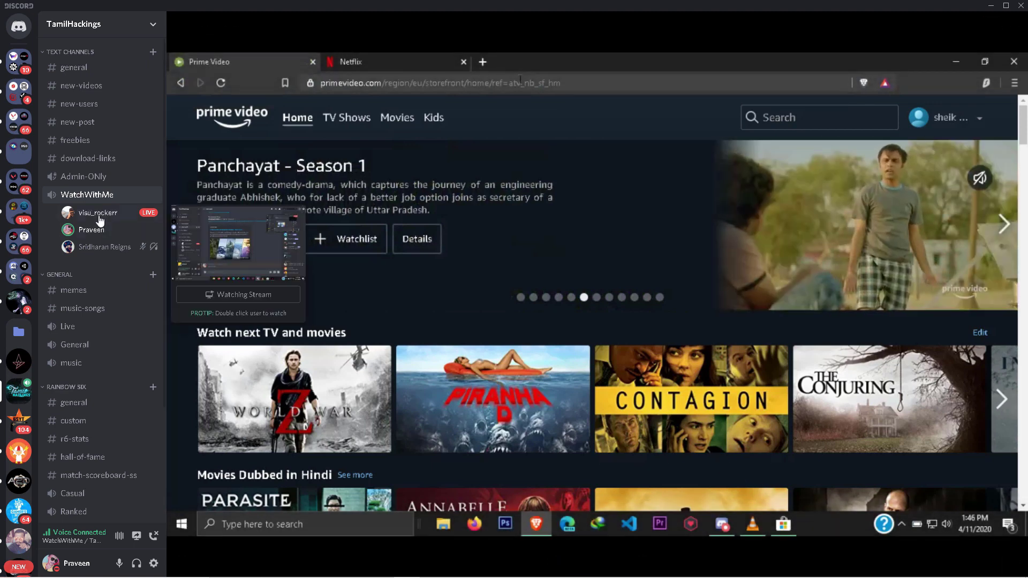
Expand visu_rockerr's WatchWithMe stream to full view, showing Panchayat - Season 1
{"action": "double_click", "coordinate": [99, 214]}
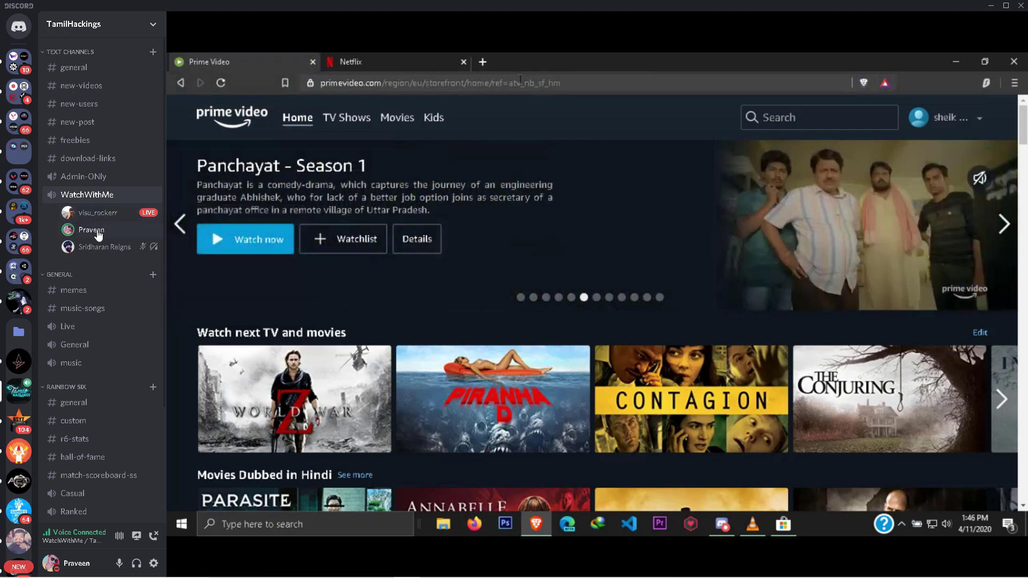